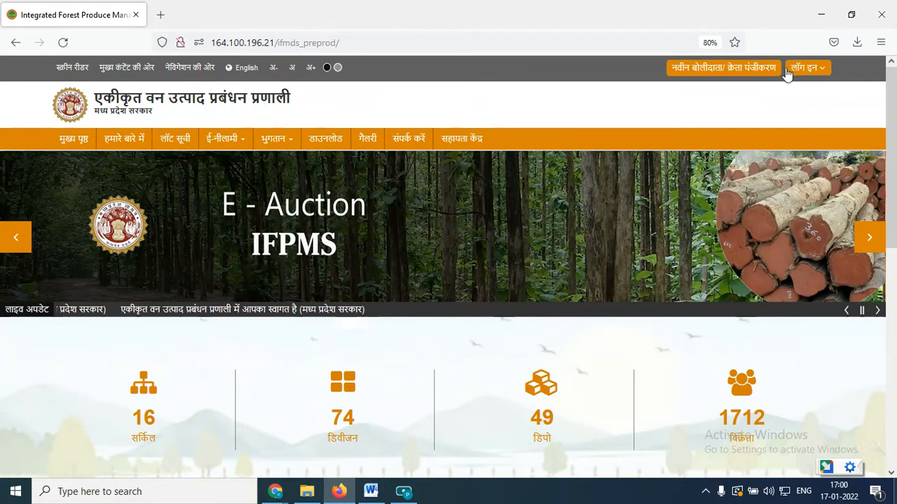
Open the buyer/bidder login page of the forest produce portal.
click(816, 70)
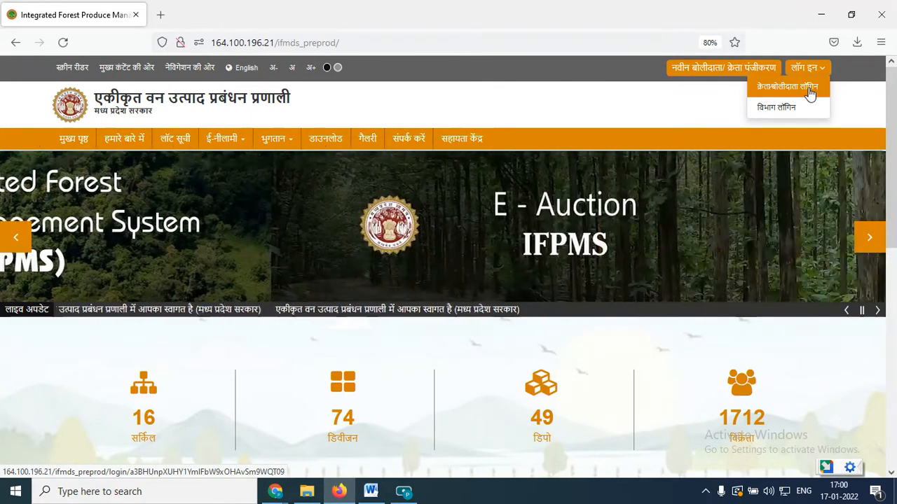
click(810, 92)
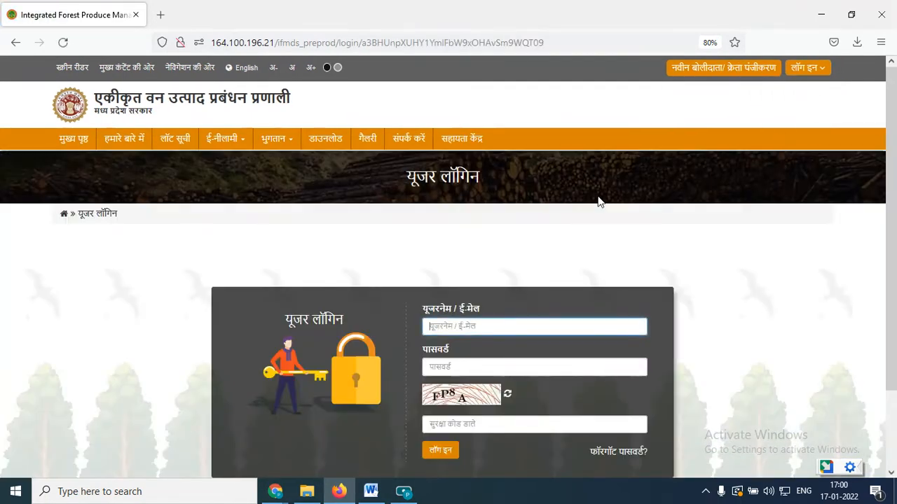
scroll(364, 259, down, 2)
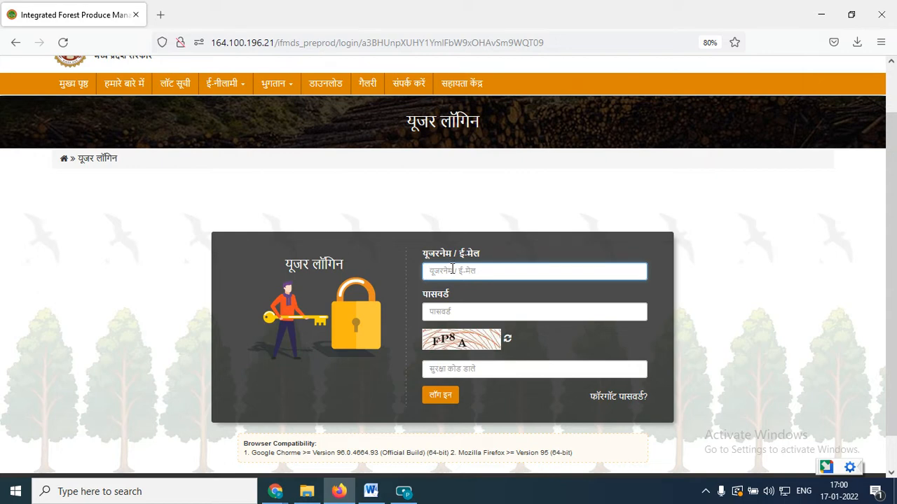
Enter the account's username and password in the login form.
key(ctrl+v)
click(451, 314)
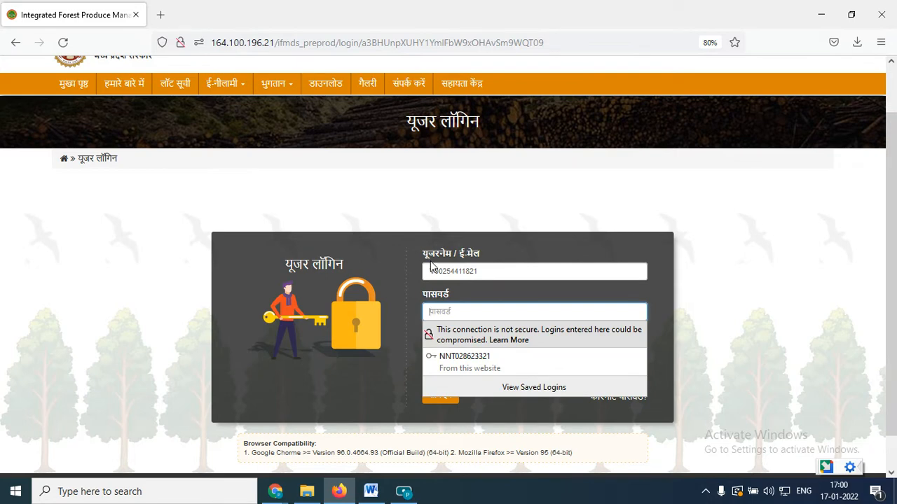
text(*)
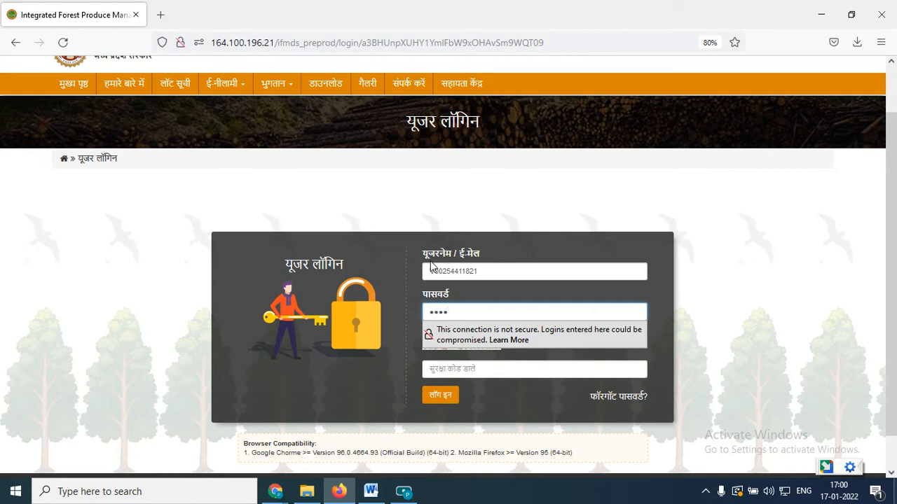
click(651, 295)
Enter the security code shown in the captcha image and submit the login.
click(473, 369)
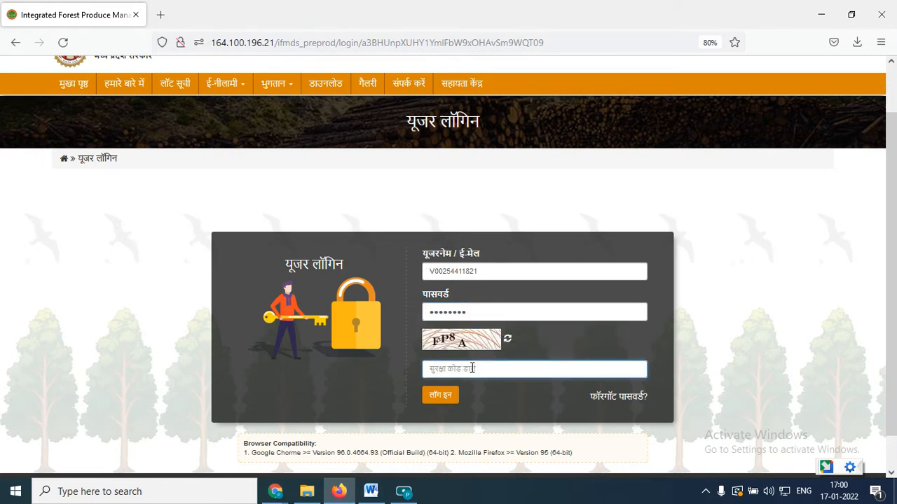
text(F)
key(BackSpace)
text(FP8A)
click(430, 396)
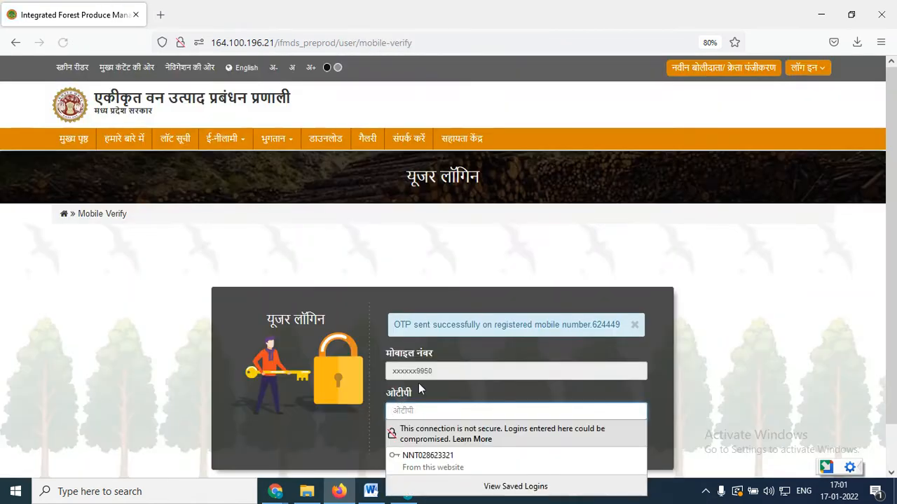
click(659, 403)
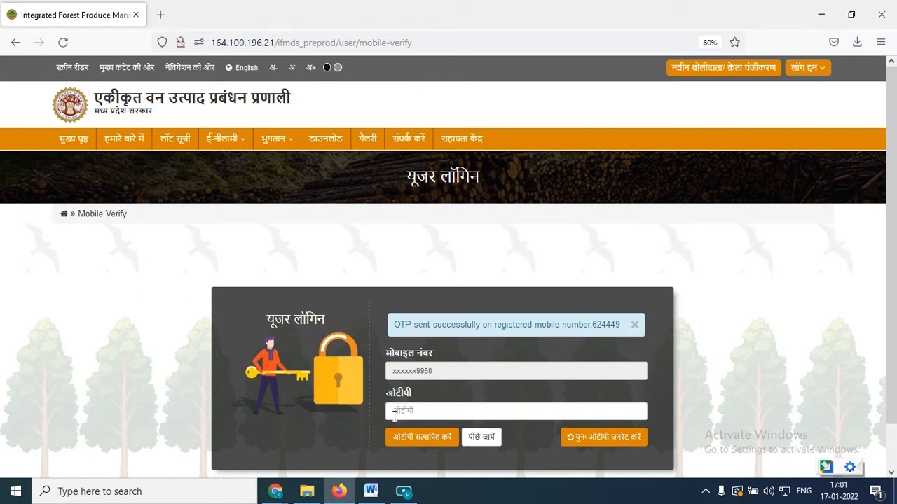
Enter the one-time password sent to the registered mobile number and verify it.
click(419, 411)
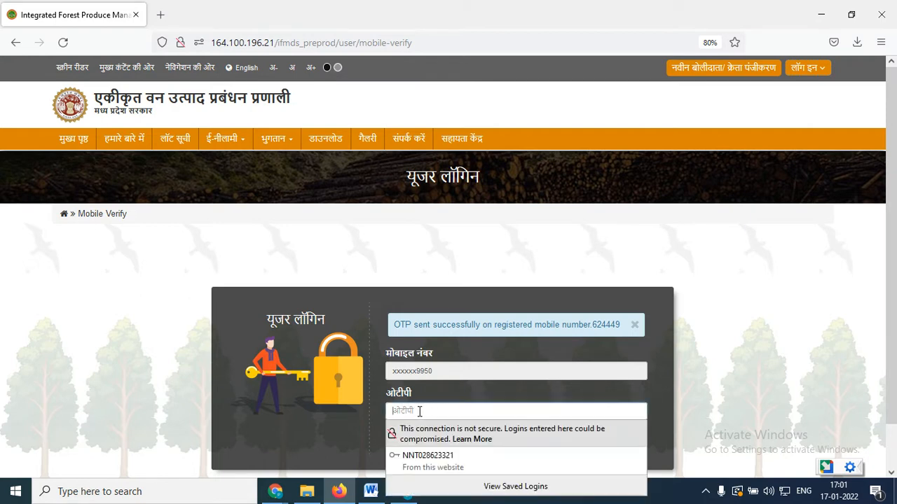
text(1)
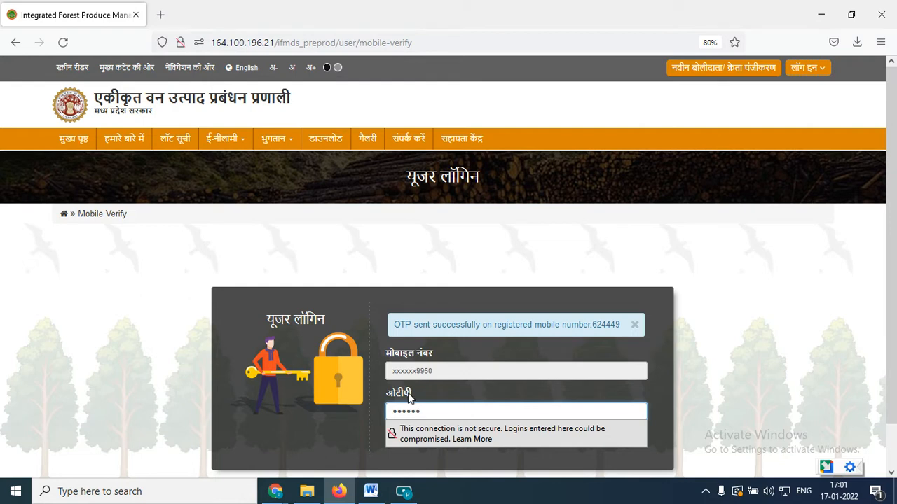
click(659, 395)
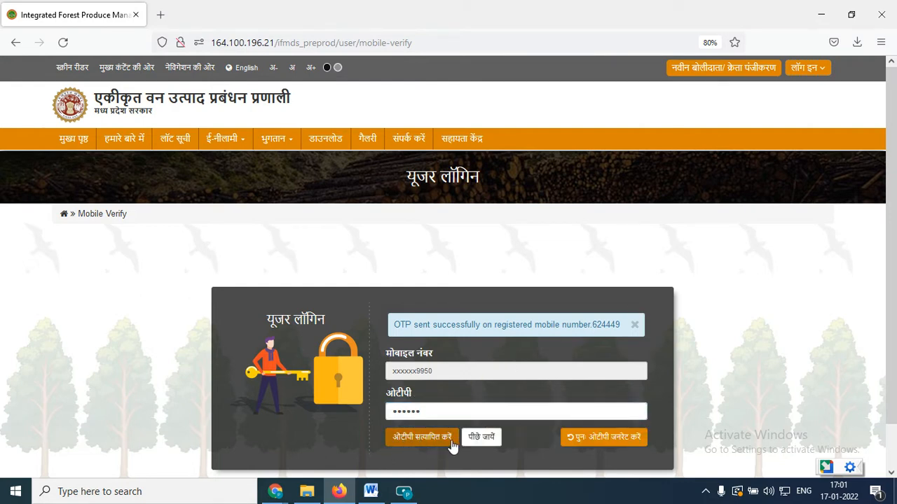
click(419, 442)
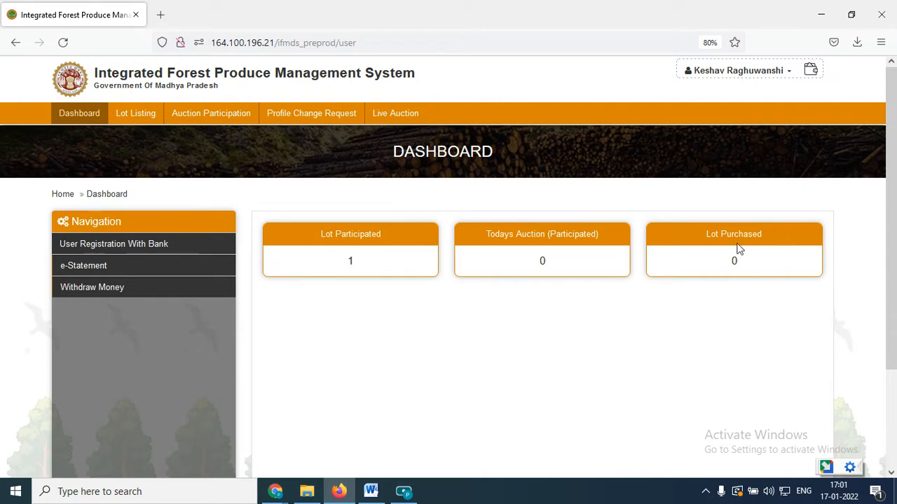
Open the logged-in user's profile page.
click(696, 75)
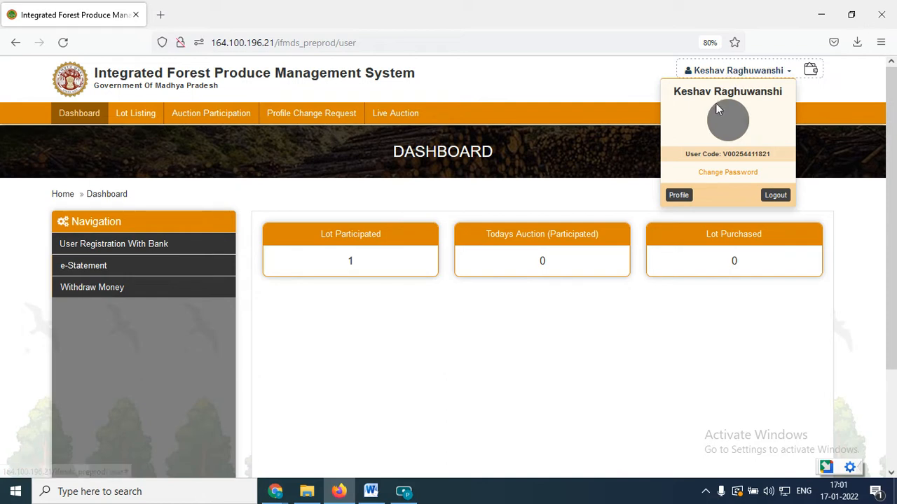
click(683, 203)
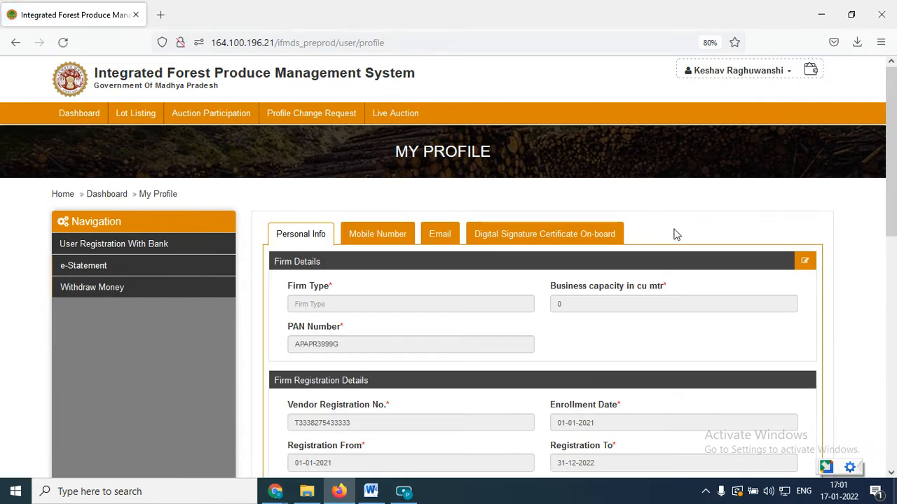
Examine the profile's firm details, firm registration, firm address and authorised person sections, noting which ones can be edited.
scroll(672, 232, down, 2)
scroll(656, 240, up, 1)
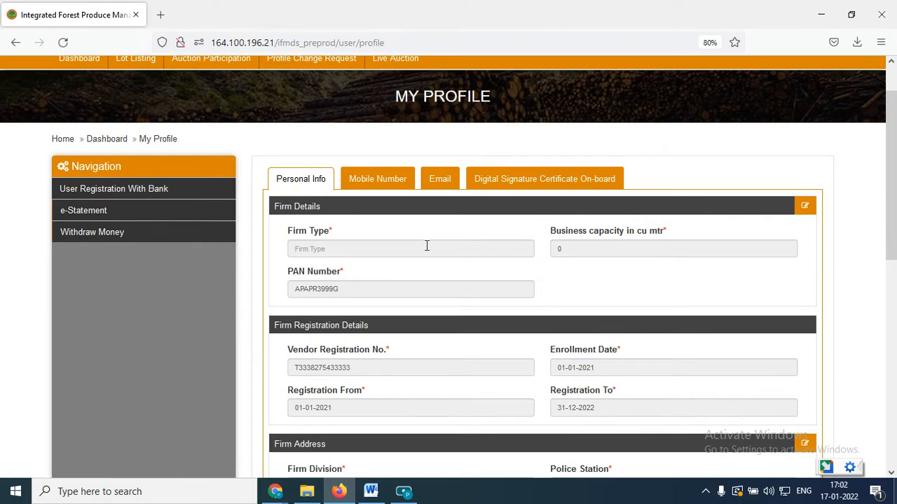
scroll(409, 243, down, 5)
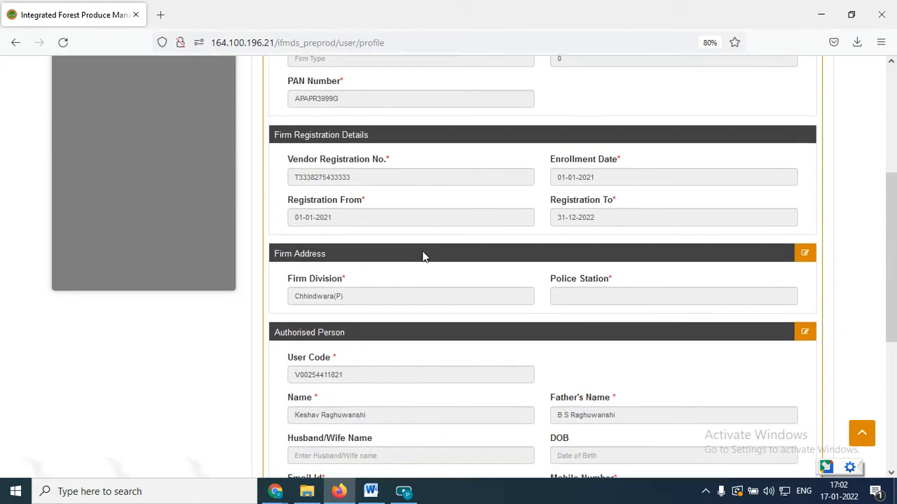
scroll(410, 293, up, 5)
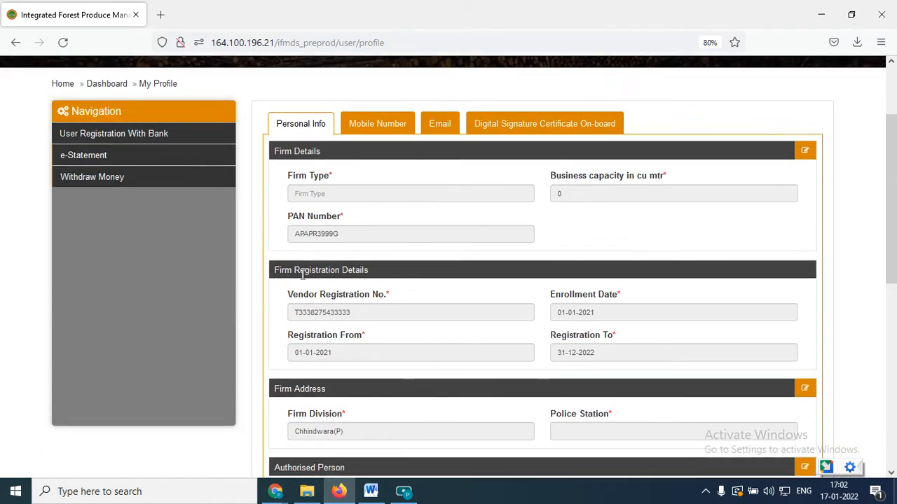
drag(272, 275, 370, 279)
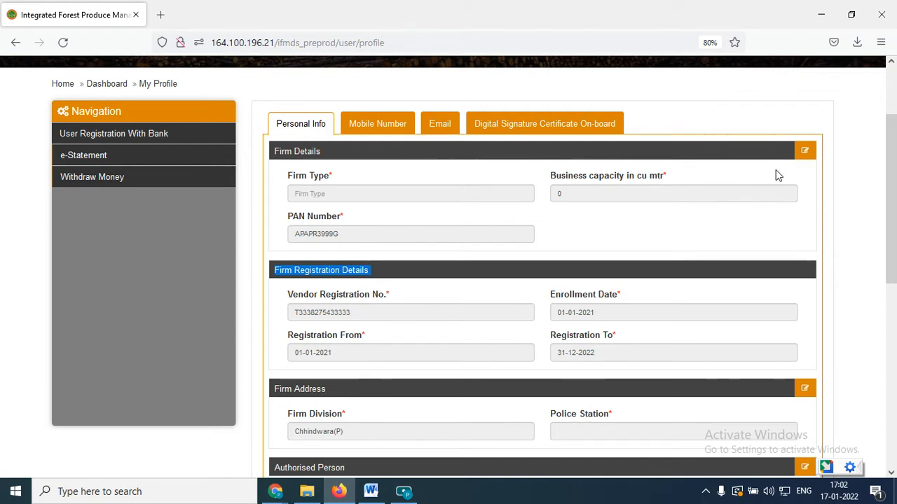
scroll(806, 242, down, 5)
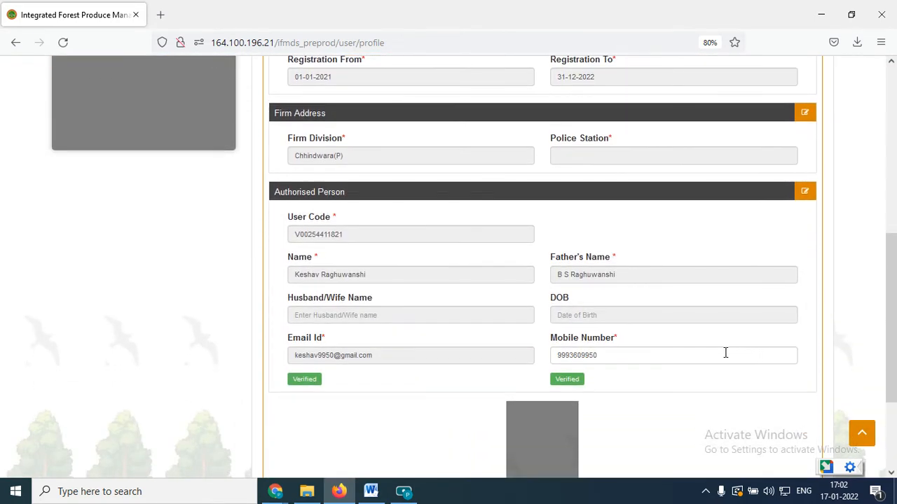
scroll(700, 336, up, 6)
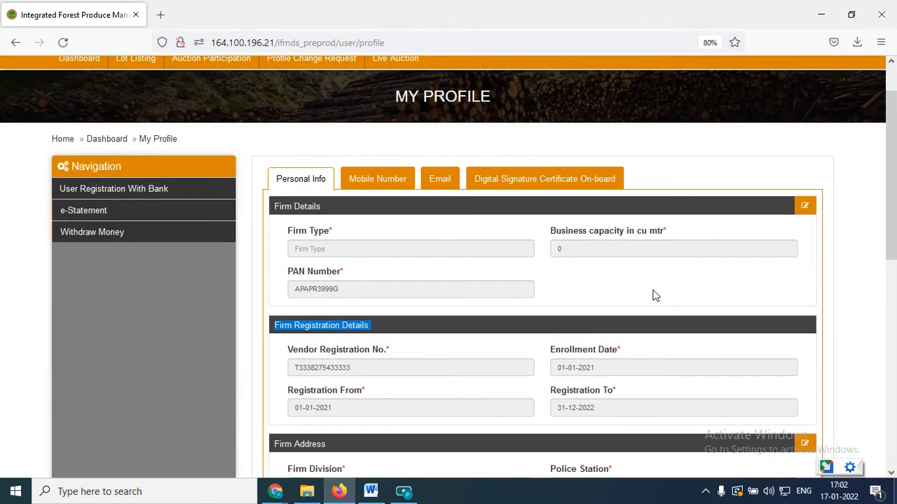
click(651, 289)
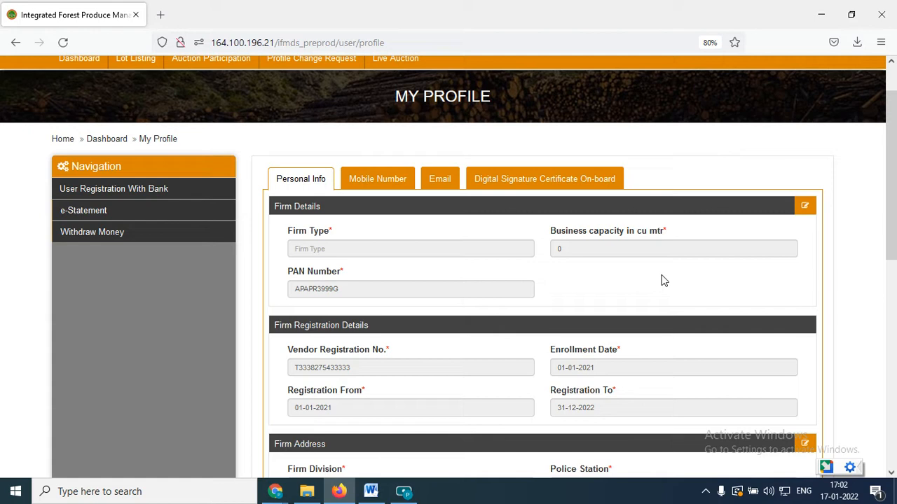
scroll(634, 280, down, 1)
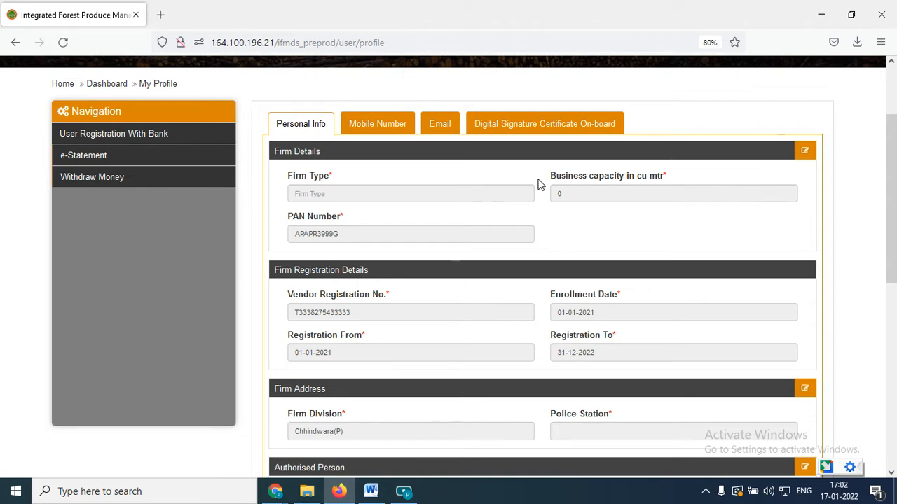
Edit the Firm Details, setting the firm type to INDIVIDUAL and the business capacity to 500 cu mtr.
click(804, 154)
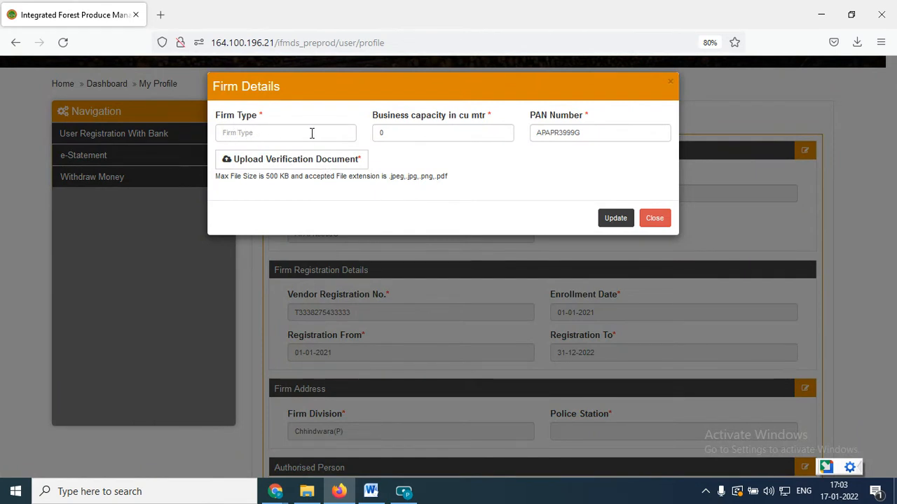
click(261, 132)
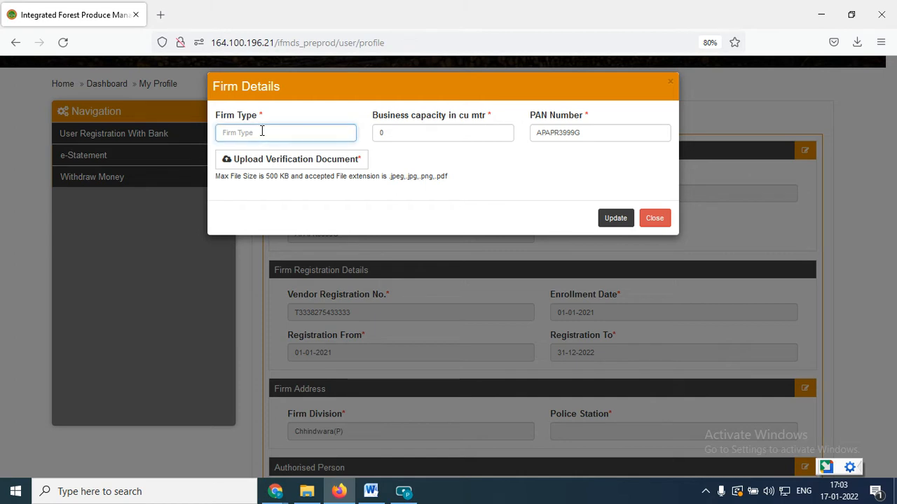
text(INDIVIDUAL)
click(380, 134)
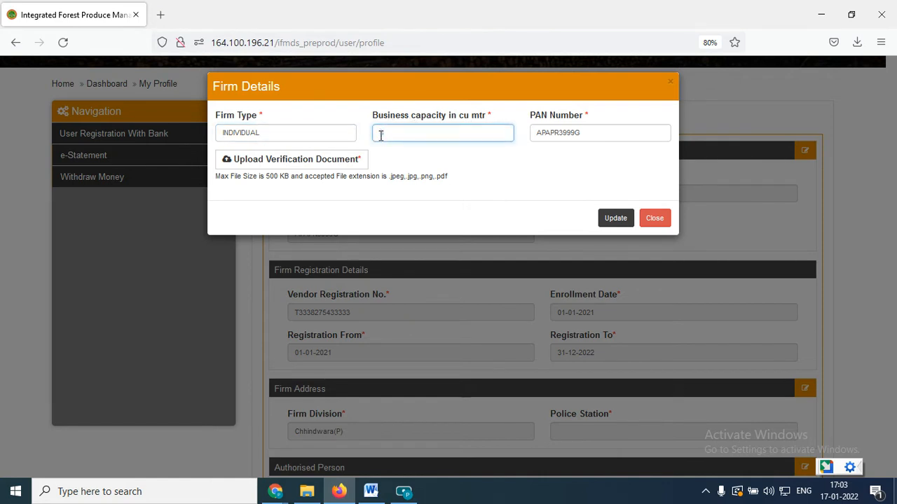
click(531, 162)
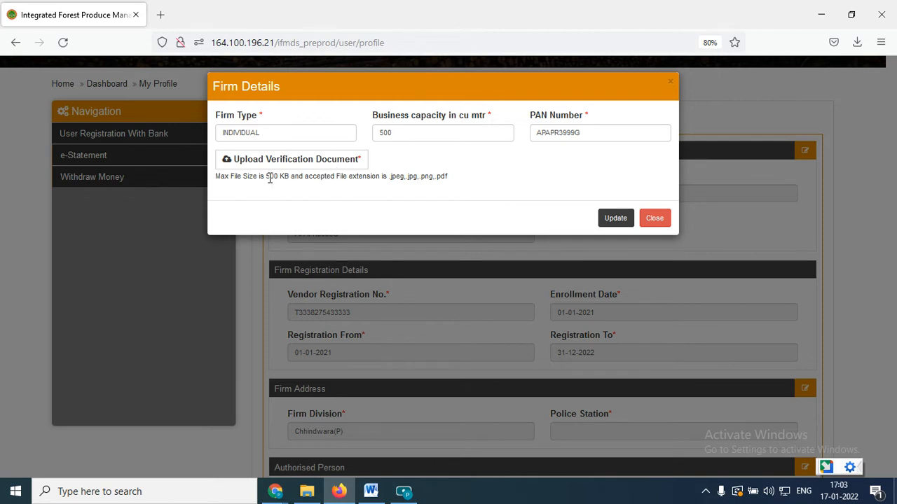
Check the permitted file size and formats, and attach Letter.pdf from the Desktop as the verification document.
drag(269, 177, 291, 178)
drag(389, 183, 447, 176)
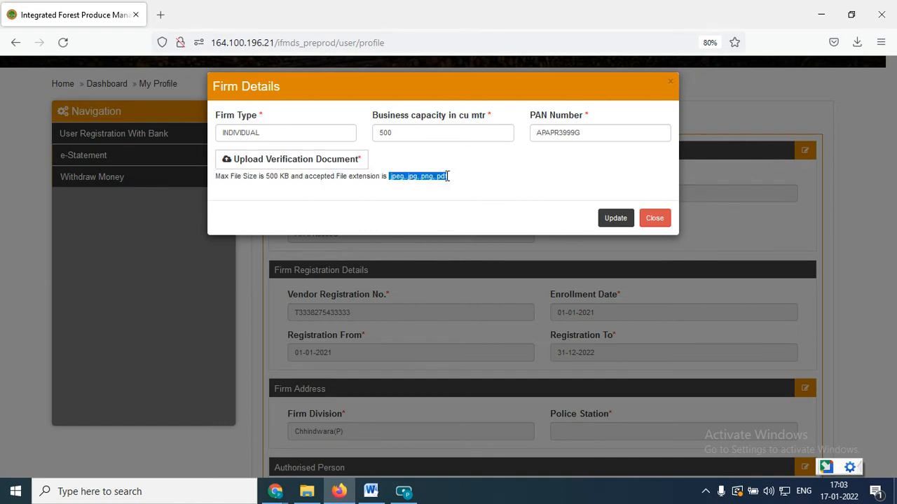
click(346, 198)
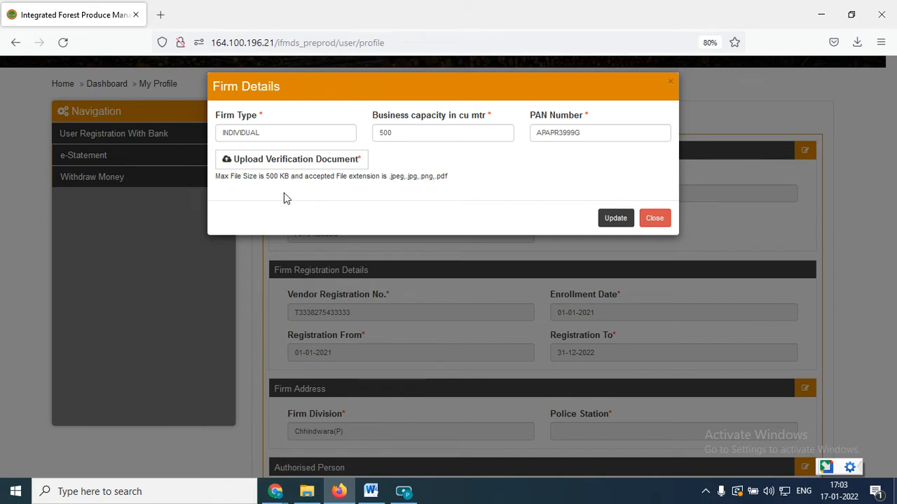
click(255, 165)
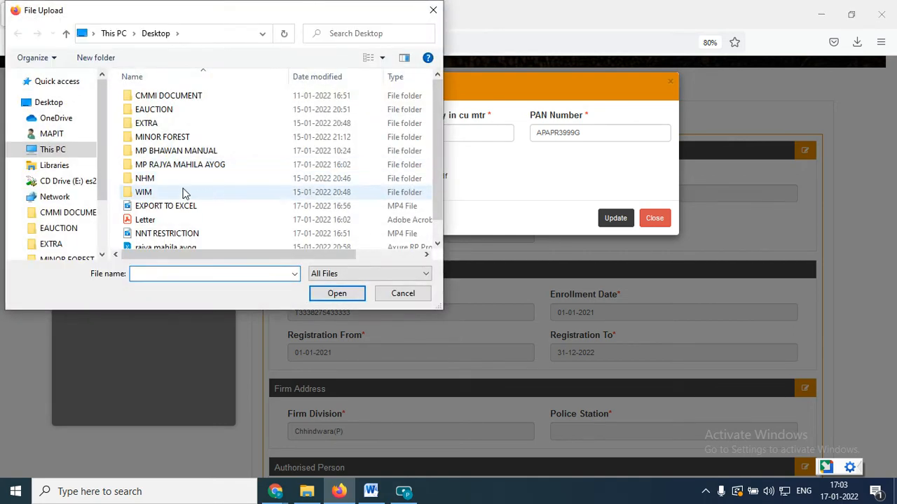
double_click(148, 220)
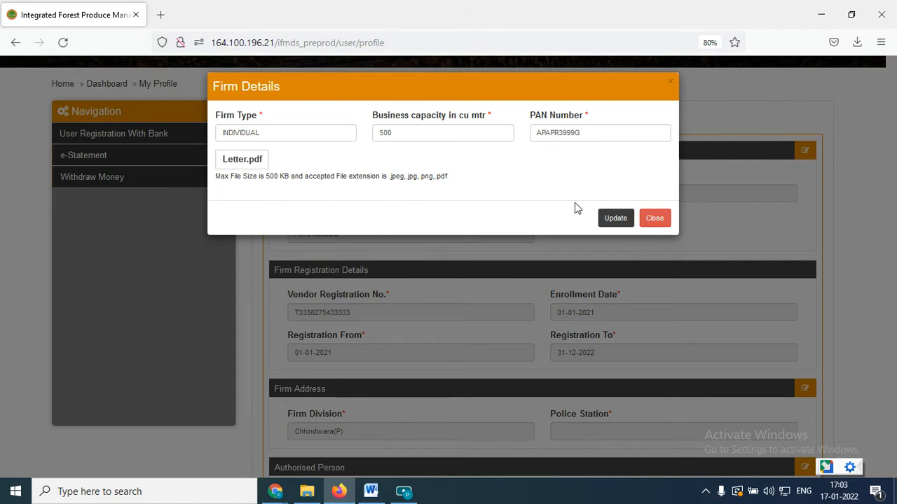
Submit the firm details update as a change request and confirm the submission.
click(615, 220)
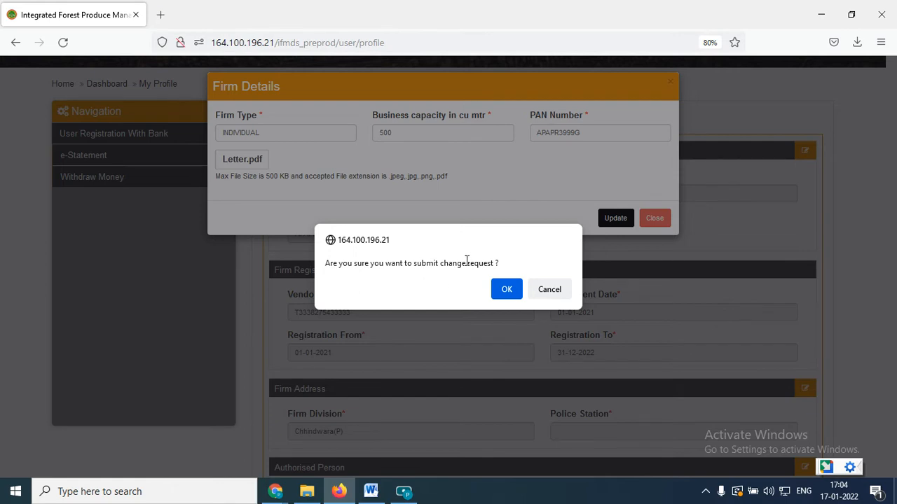
click(505, 288)
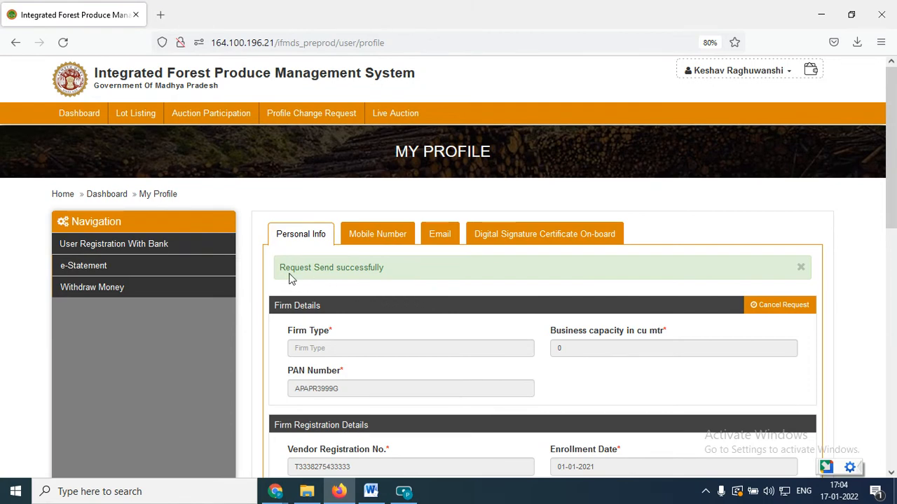
drag(279, 268, 357, 273)
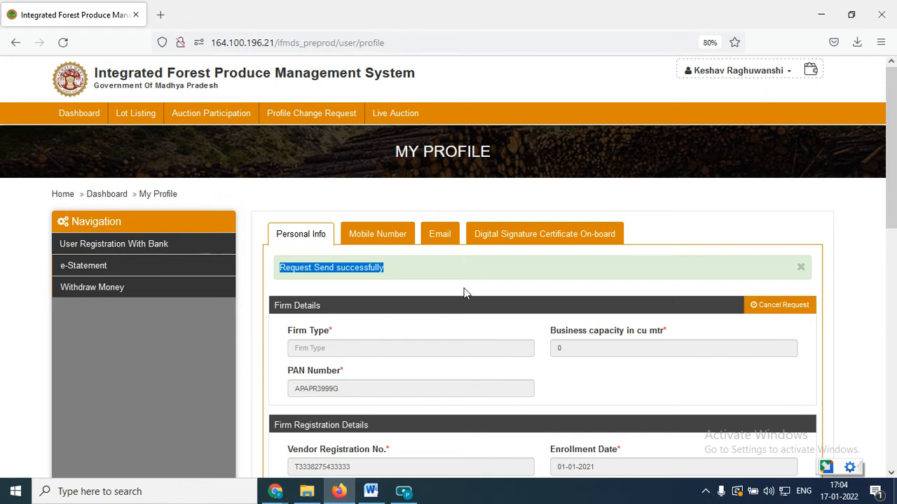
scroll(396, 289, down, 1)
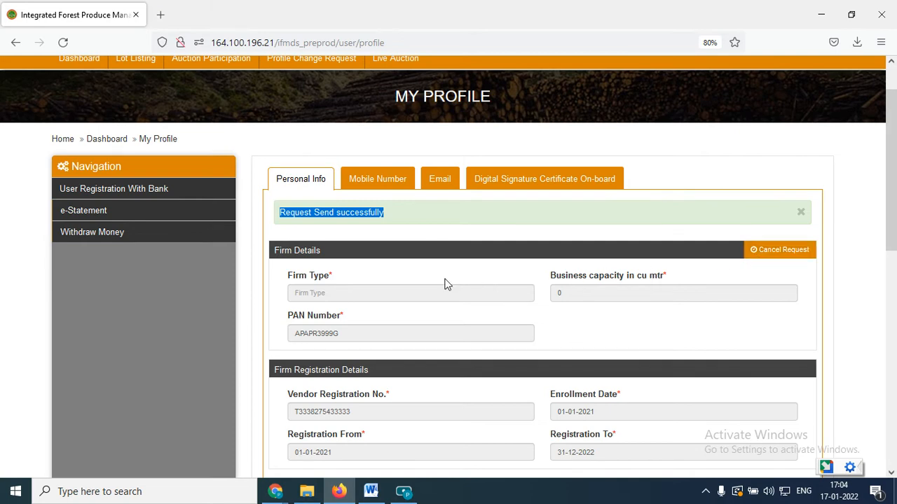
scroll(432, 273, down, 1)
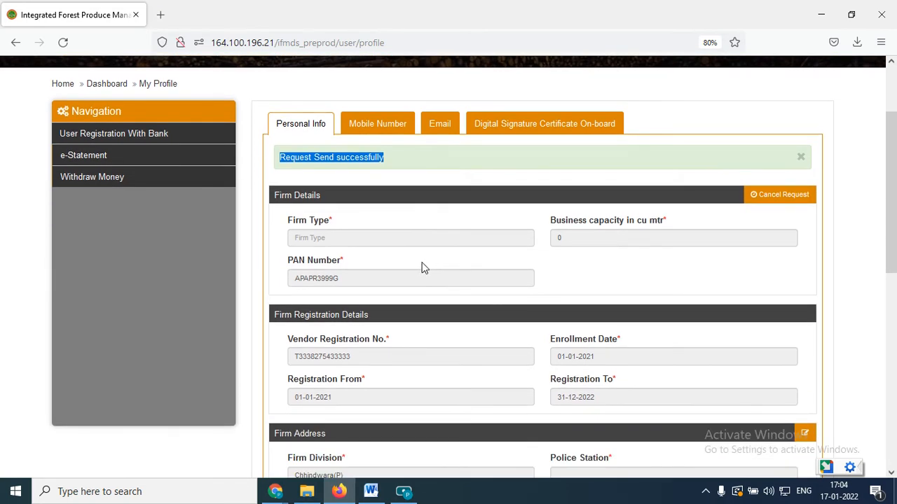
Edit the Firm Address section, entering CHINDWARA POLICE STATION as the police station.
scroll(429, 270, down, 1)
scroll(421, 267, down, 2)
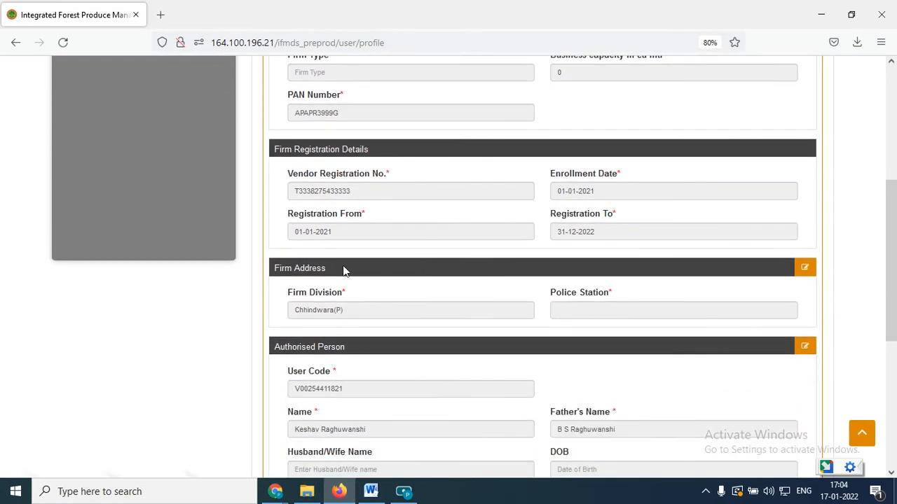
click(804, 270)
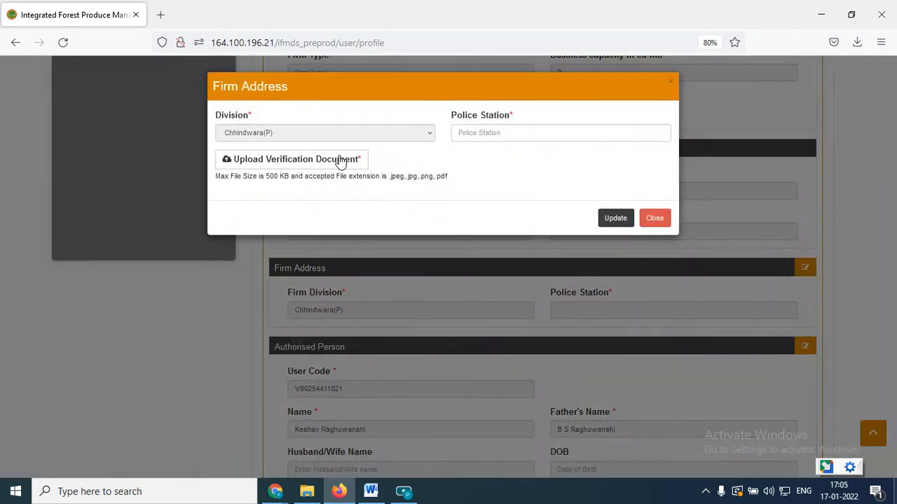
click(499, 136)
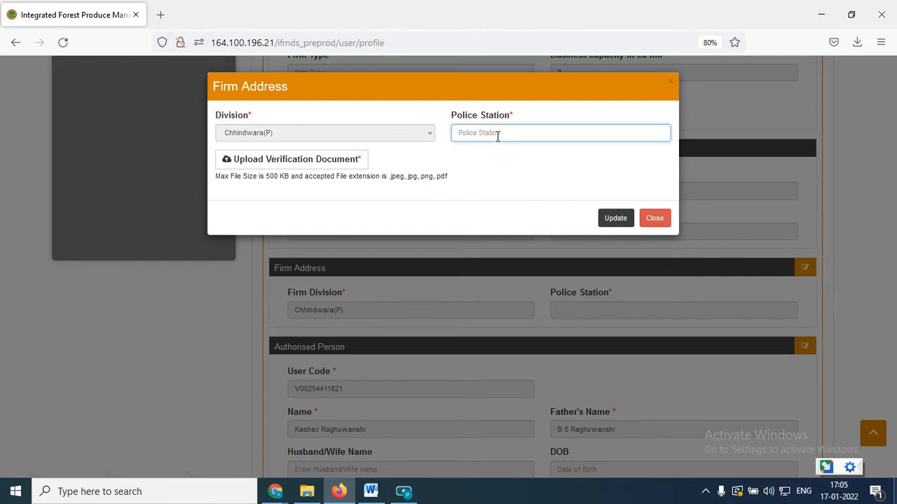
text(CHINDWARA POLICE STATION)
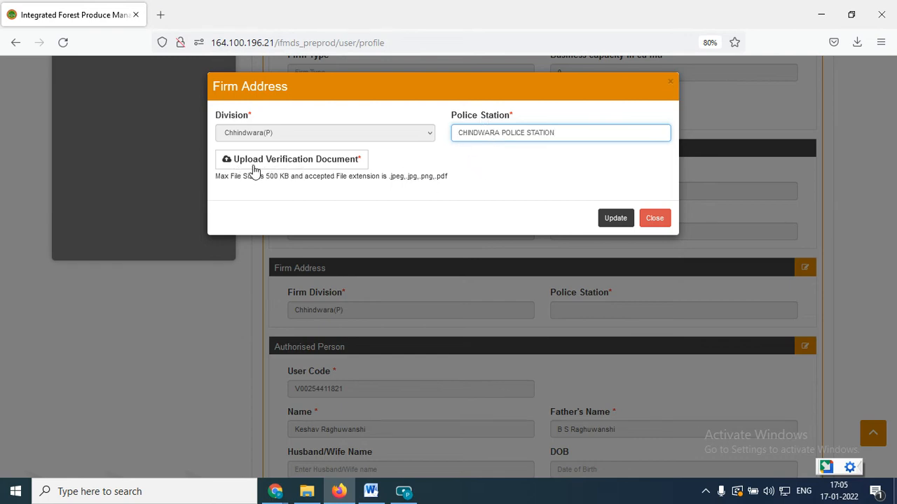
Attach Letter.pdf as the firm address verification document and submit the change request, confirming the submission.
click(276, 169)
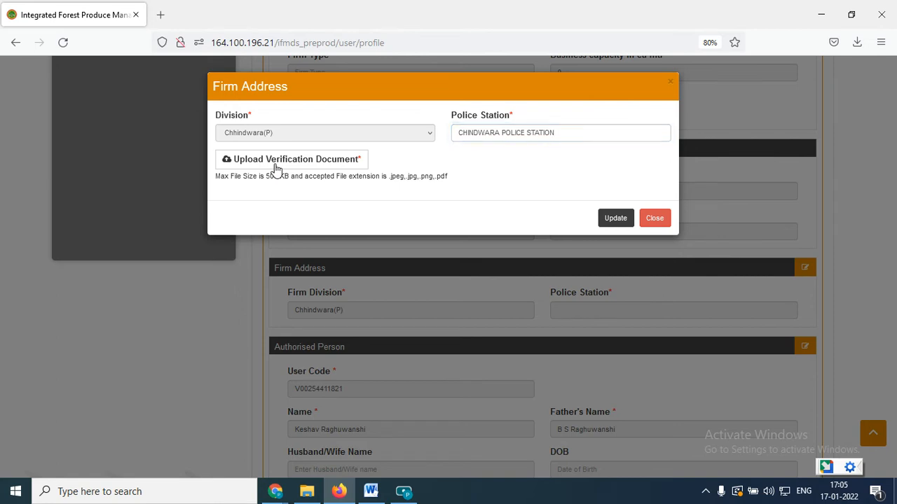
double_click(146, 221)
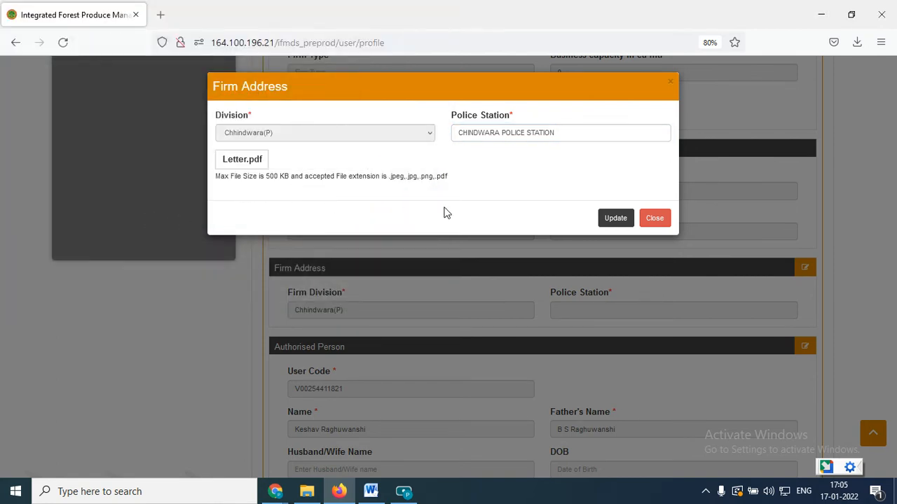
click(603, 221)
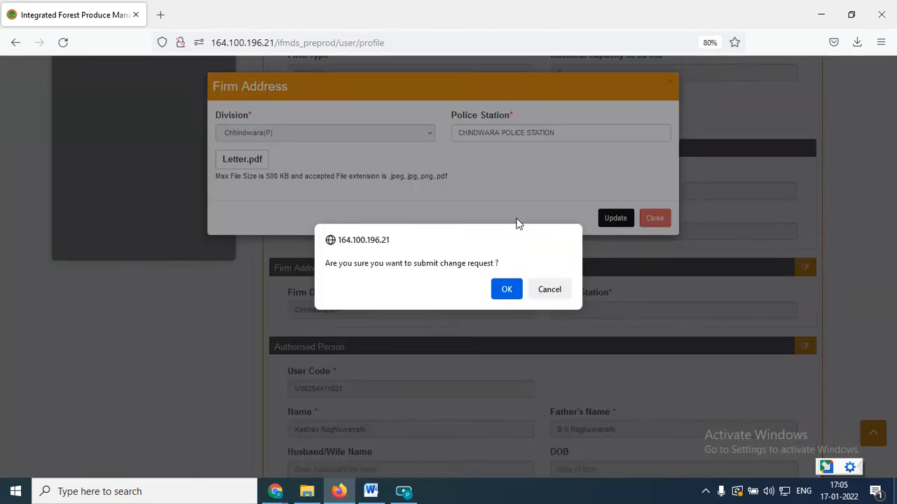
click(504, 290)
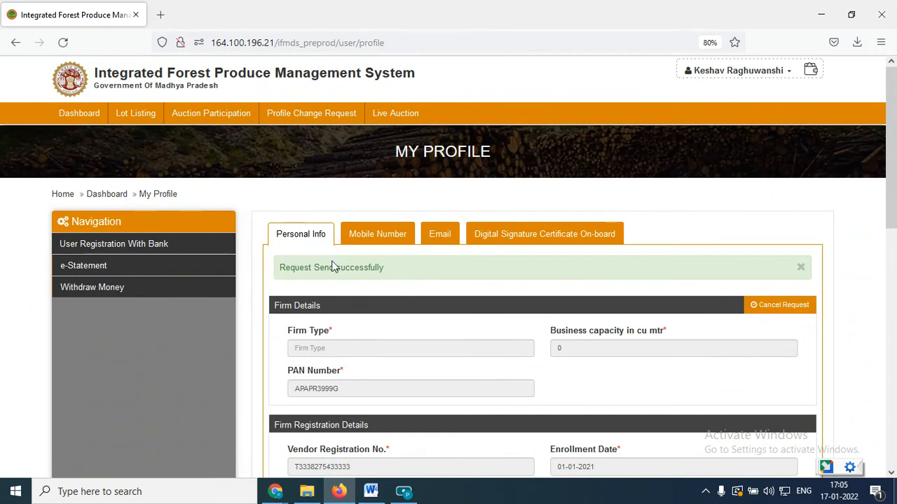
Cancel the pending Firm Details change request and confirm the cancellation, leaving the Firm Address request in place.
scroll(330, 260, down, 1)
scroll(499, 269, down, 3)
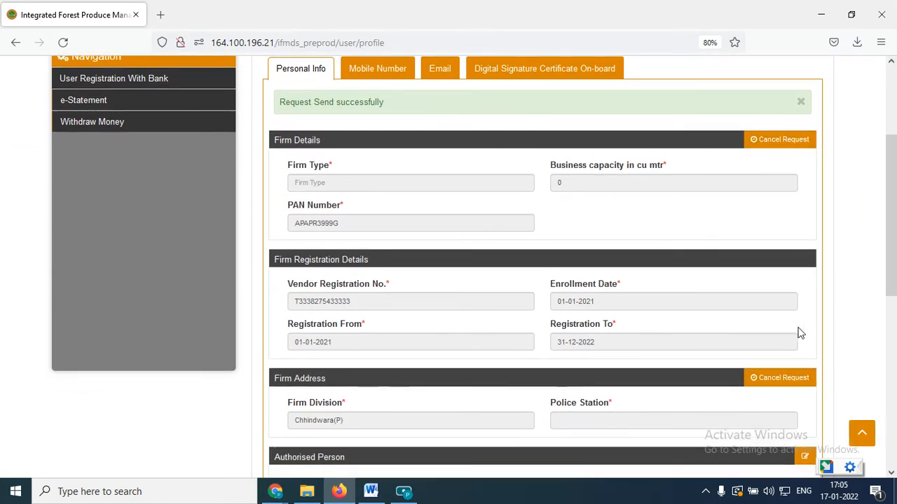
scroll(806, 330, down, 2)
scroll(834, 322, up, 3)
scroll(771, 246, down, 1)
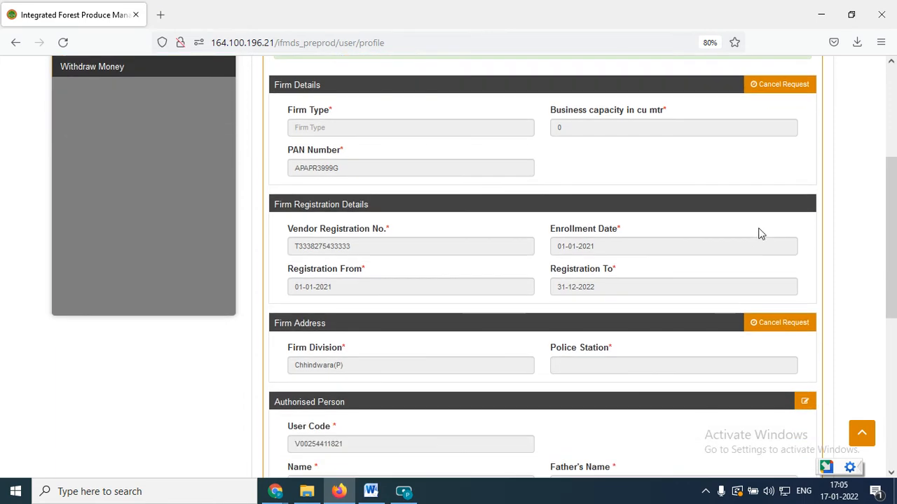
scroll(533, 253, up, 2)
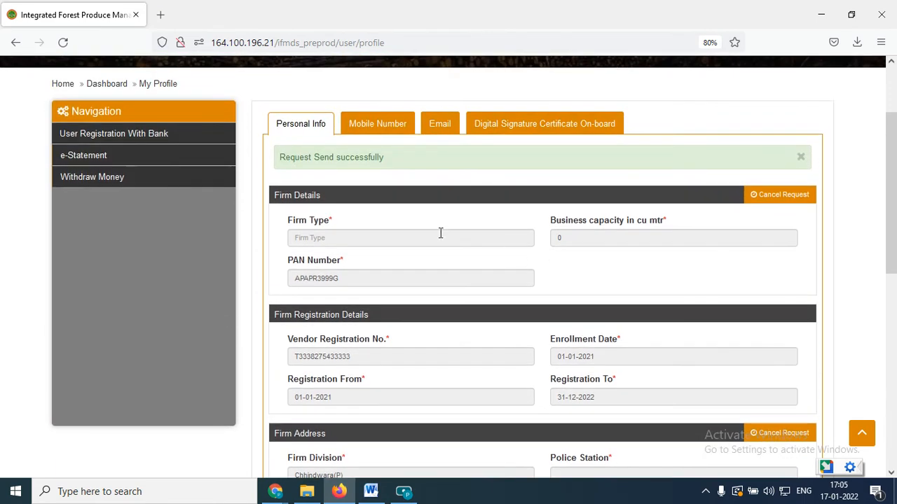
click(793, 199)
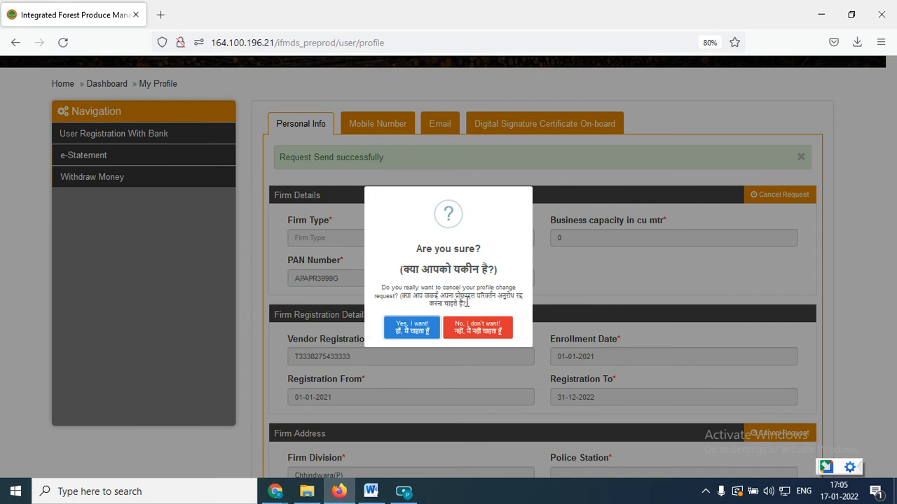
click(413, 330)
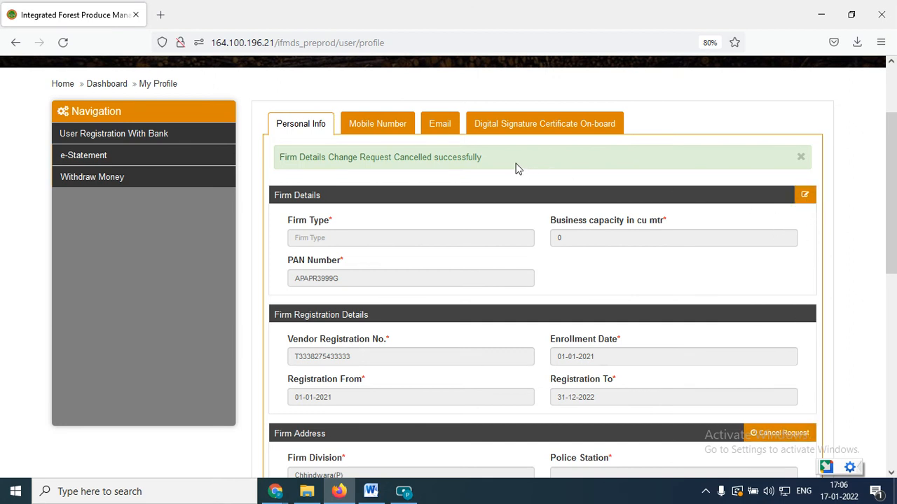
drag(482, 157, 280, 157)
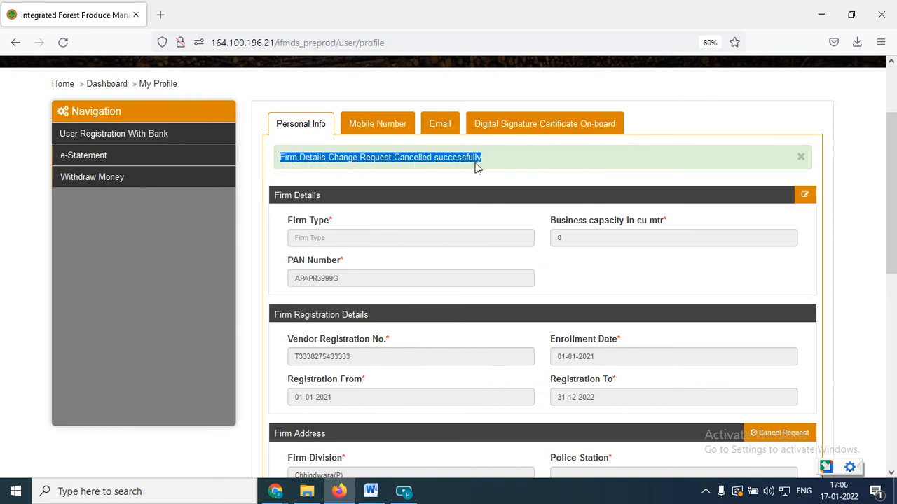
click(857, 338)
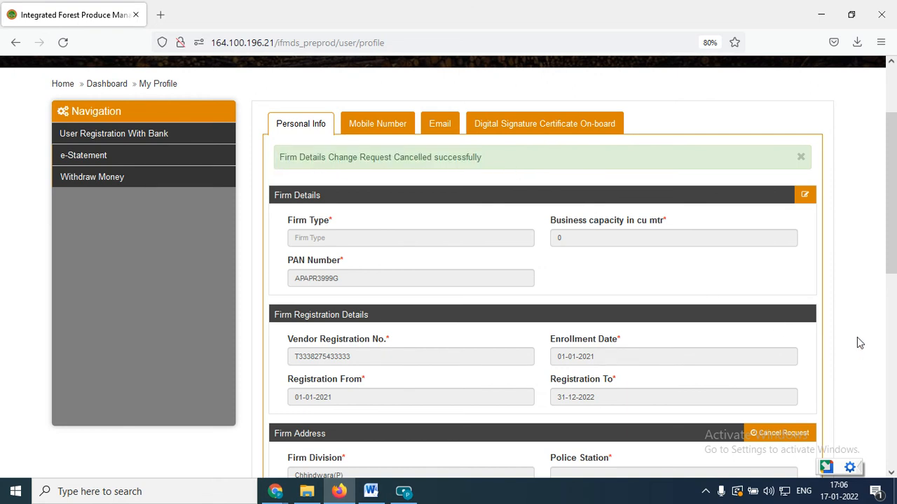
Open the list of profile change requests and check the status of the Firm Address and Firm Details requests.
scroll(857, 337, down, 1)
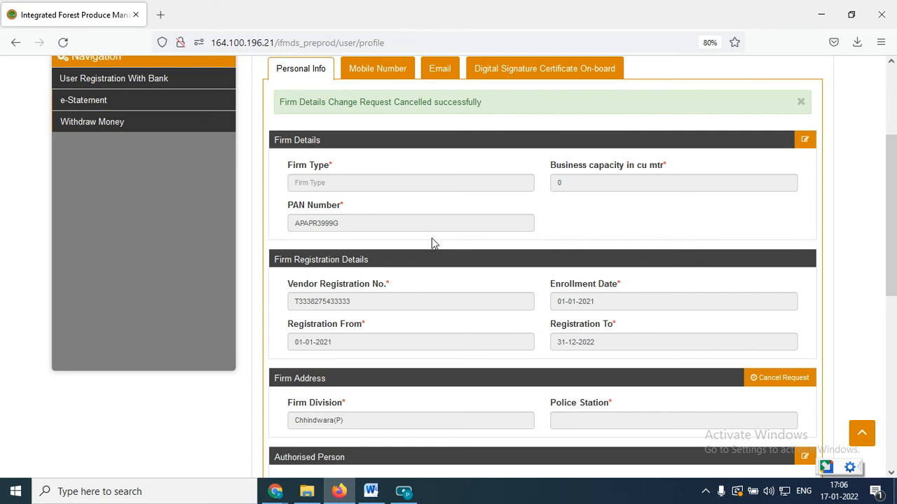
scroll(472, 252, up, 3)
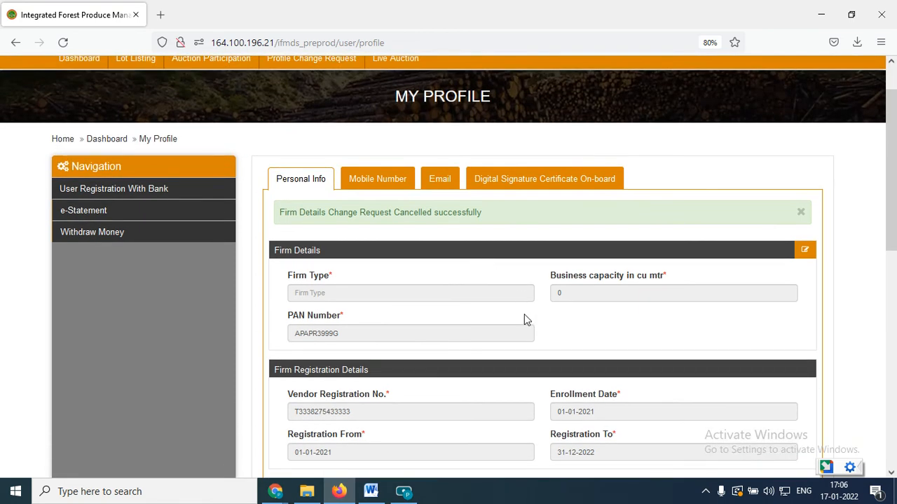
scroll(565, 327, up, 2)
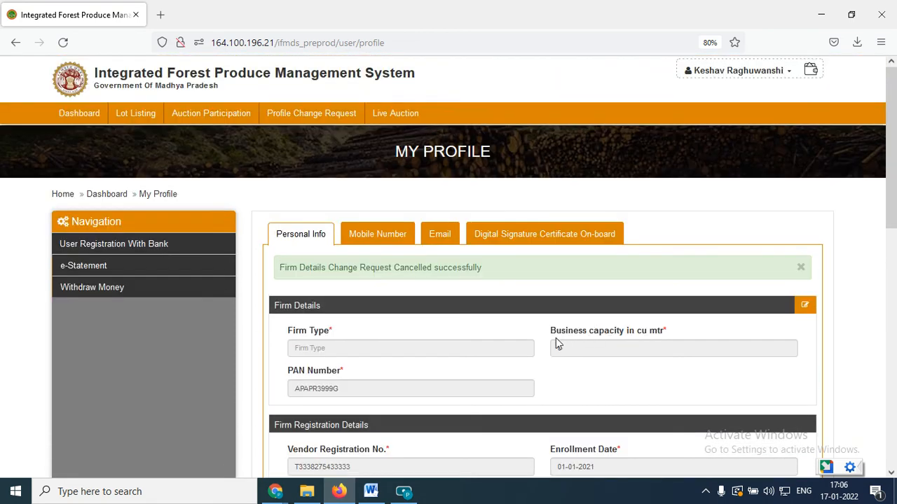
click(316, 119)
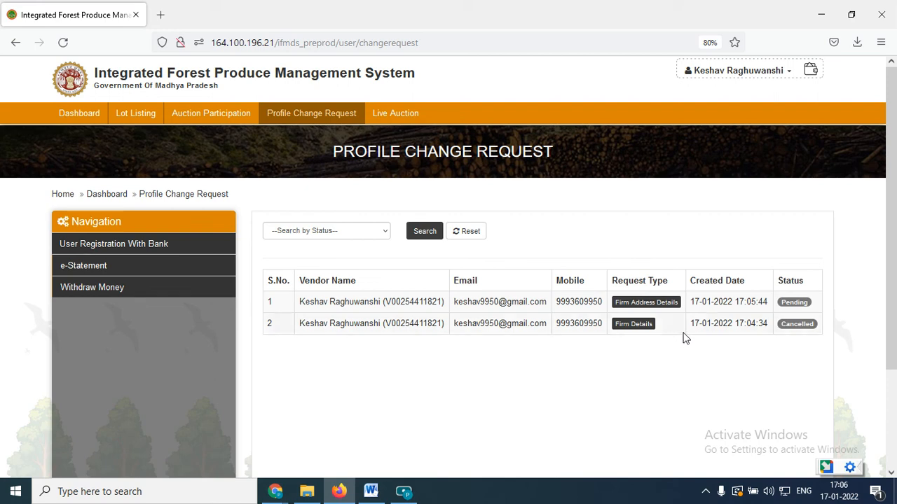
click(806, 323)
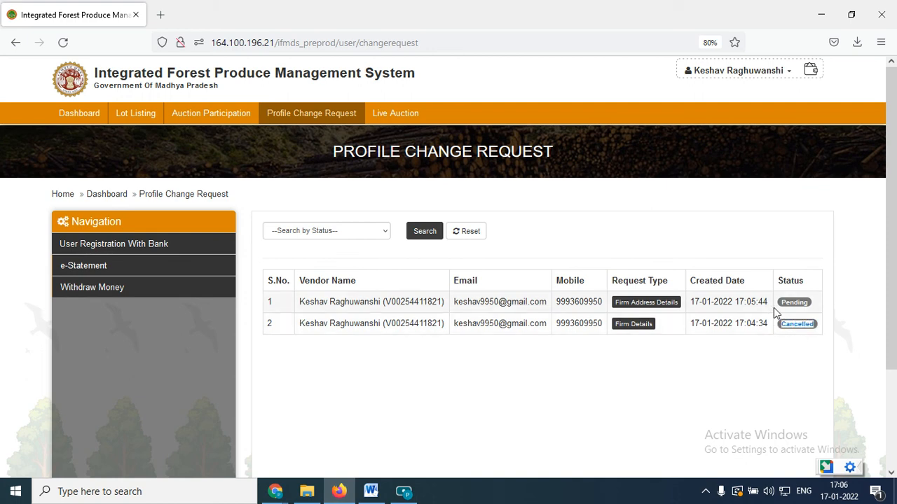